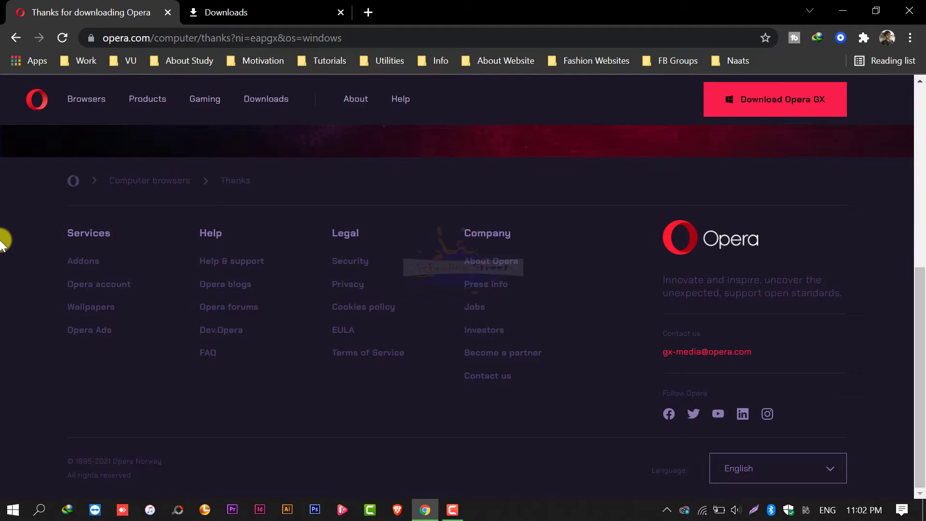
Look through the product list on the Opera site, open the Opera home page and view the available browsers.
{"action": "scroll", "coordinate": [3, 241], "scroll_direction": "up", "scroll_amount": 15}
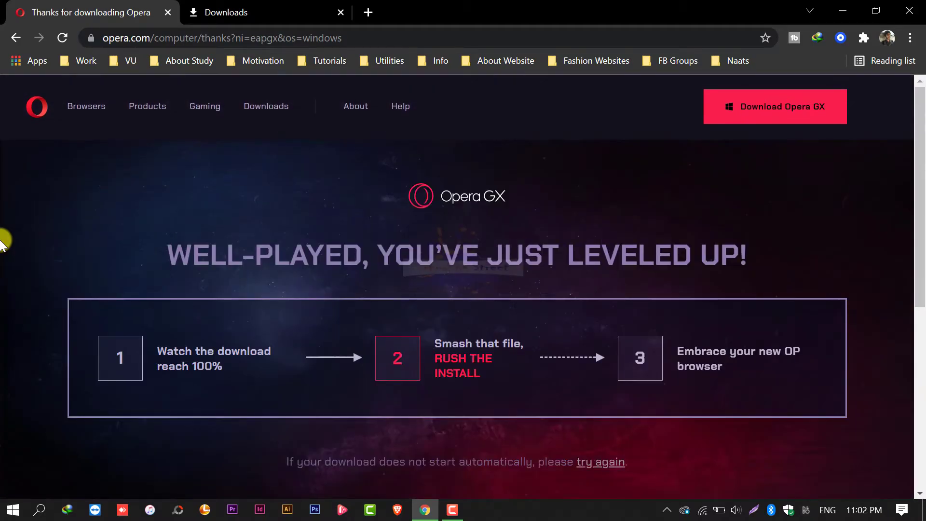
{"action": "mouse_move", "coordinate": [148, 115]}
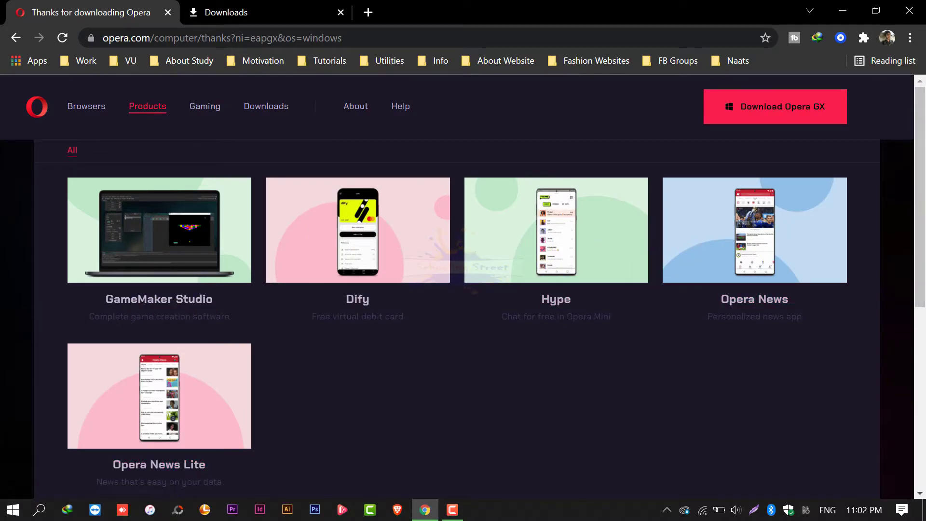
{"action": "scroll", "coordinate": [632, 259], "scroll_direction": "down", "scroll_amount": 10}
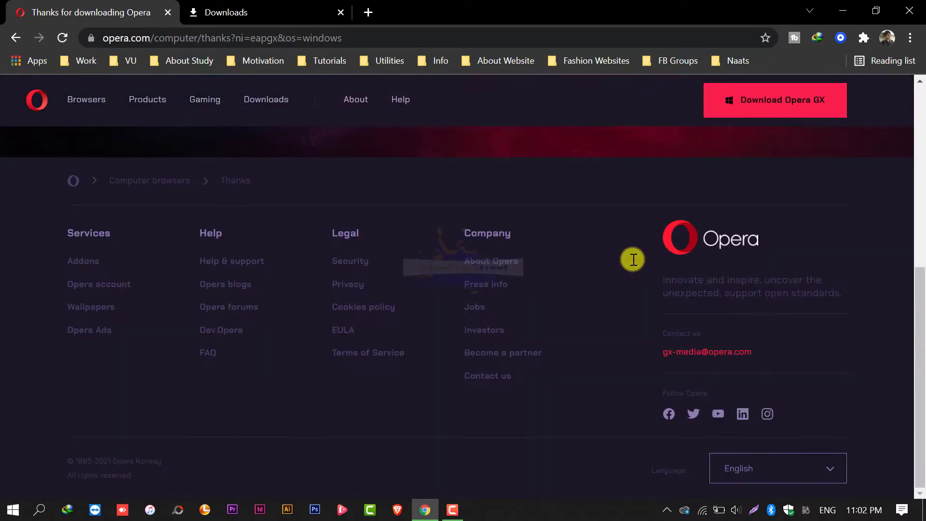
{"action": "scroll", "coordinate": [633, 259], "scroll_direction": "up", "scroll_amount": 10}
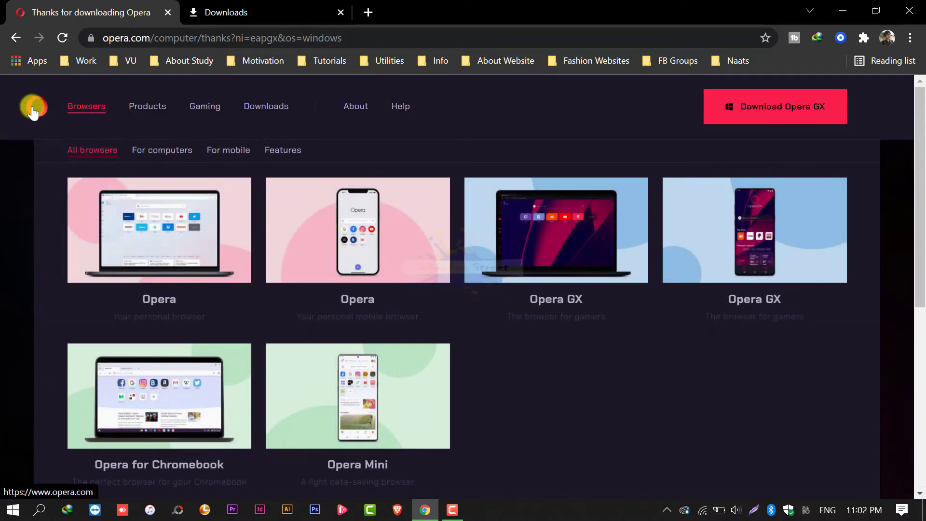
{"action": "left_click", "coordinate": [34, 112]}
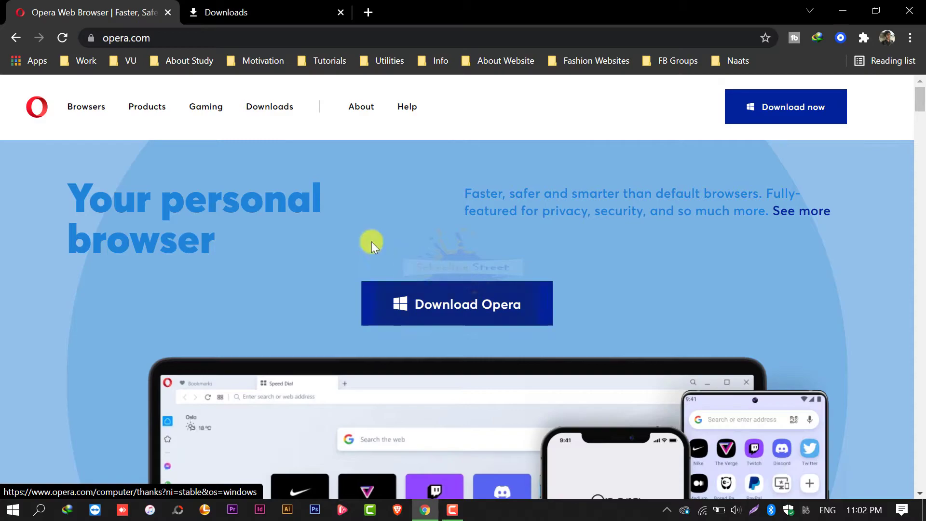
{"action": "mouse_move", "coordinate": [84, 112]}
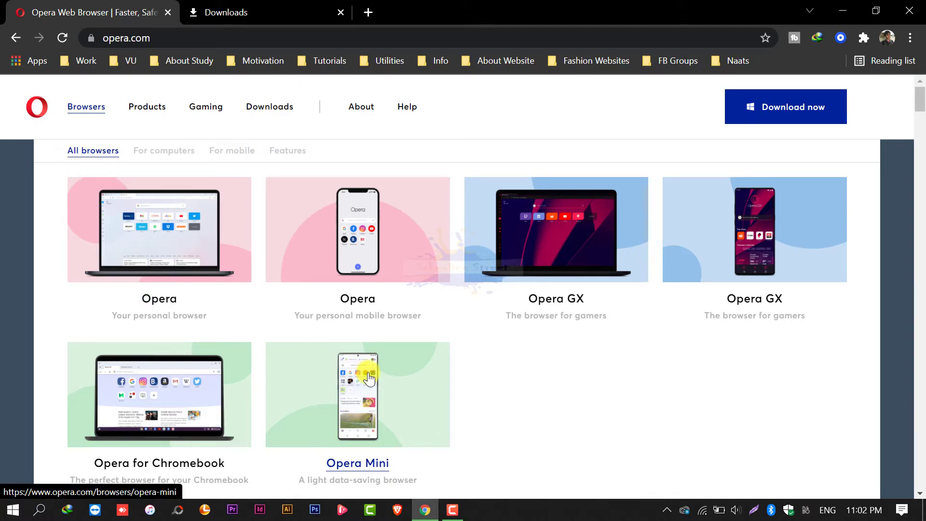
Locate the downloaded OperaGXSetup.exe in its folder from the browser's downloads list and launch the installer.
{"action": "left_click", "coordinate": [294, 10]}
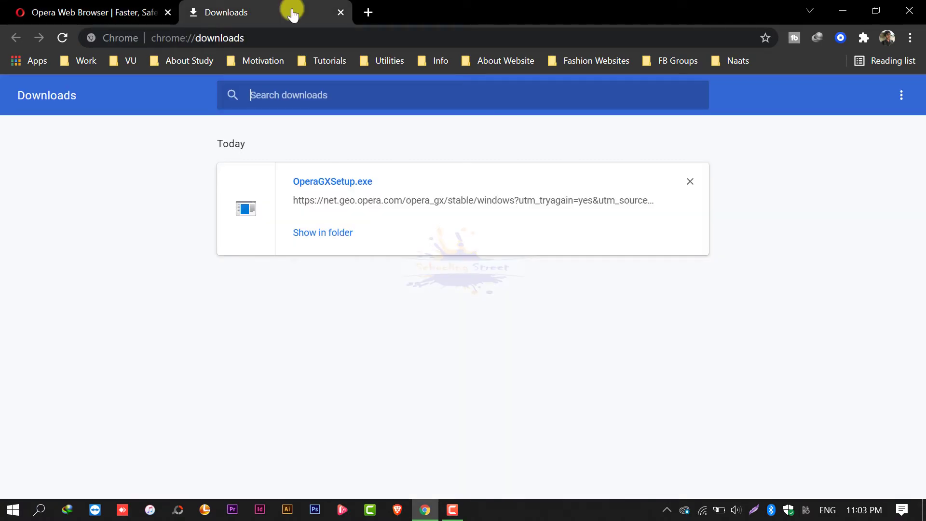
{"action": "left_click", "coordinate": [325, 234]}
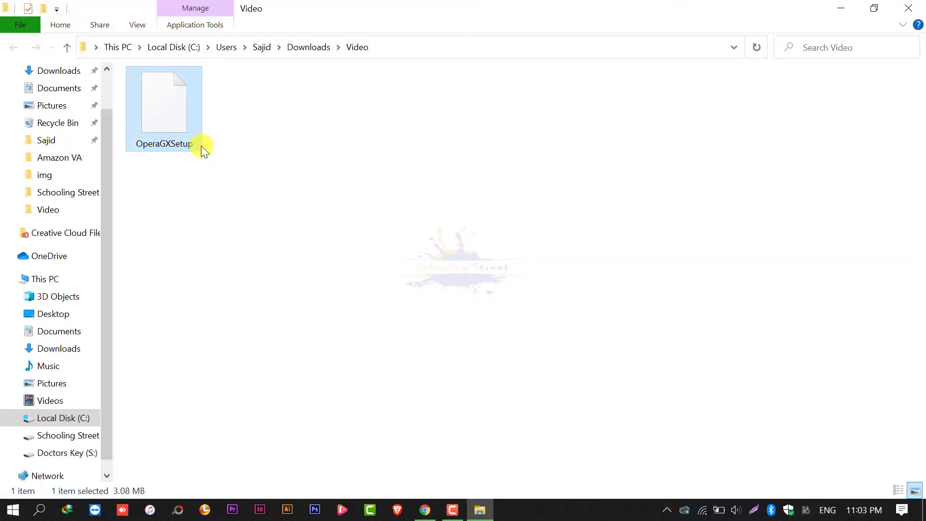
{"action": "double_click", "coordinate": [173, 127]}
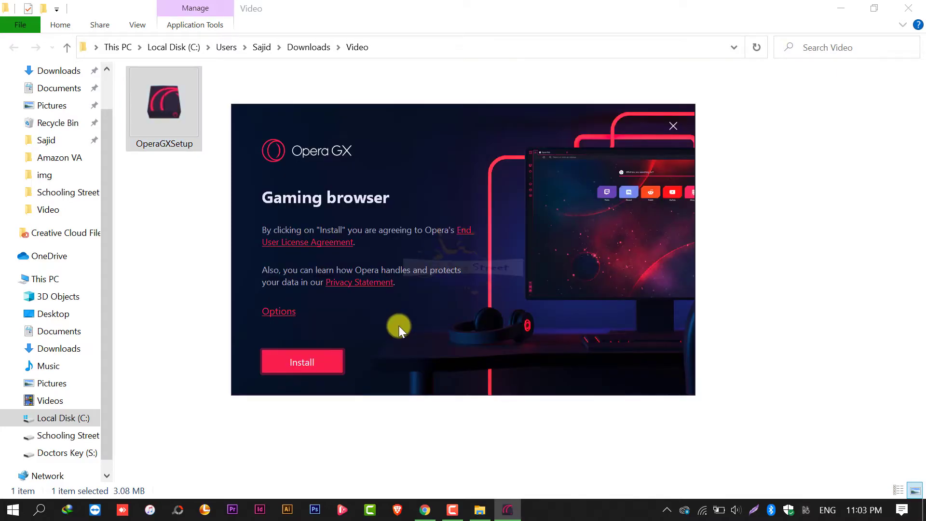
Open the installer options, review the choices for who to install for and keep the current user.
{"action": "left_click", "coordinate": [291, 312]}
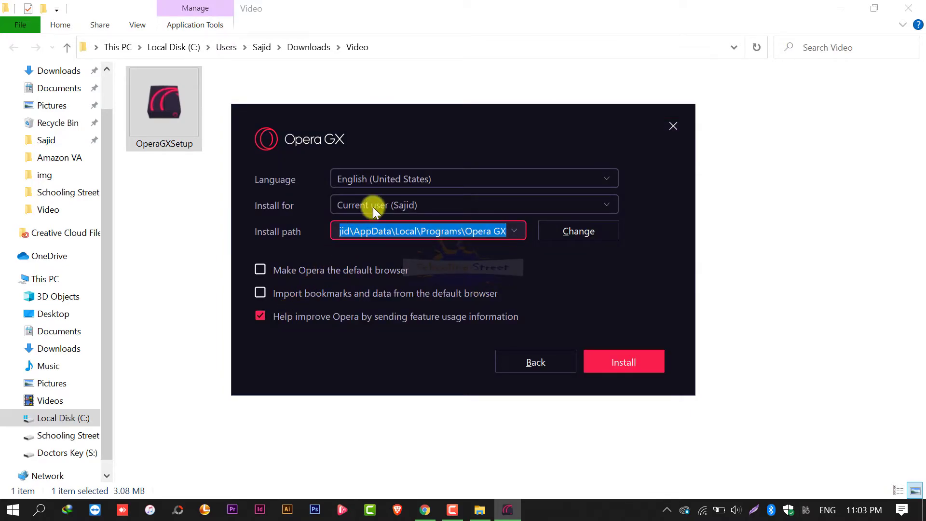
{"action": "left_click", "coordinate": [441, 203]}
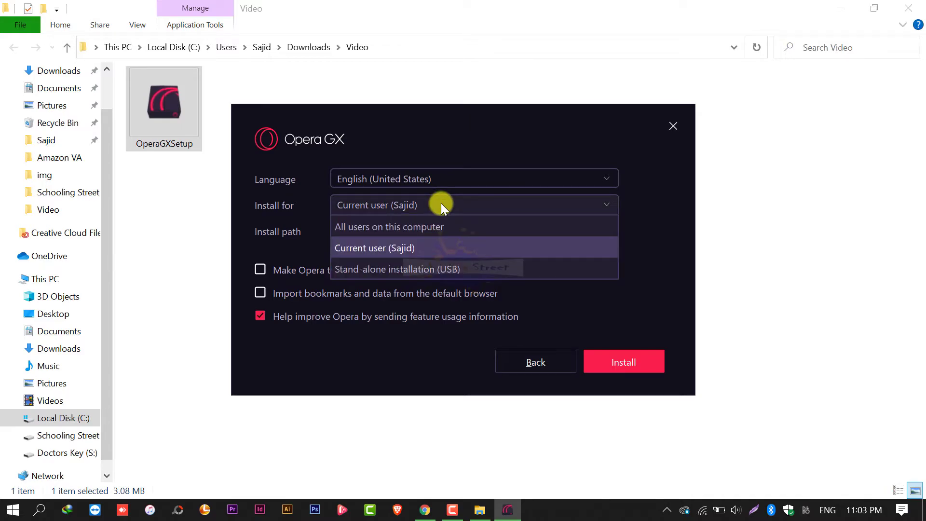
{"action": "left_click", "coordinate": [441, 204]}
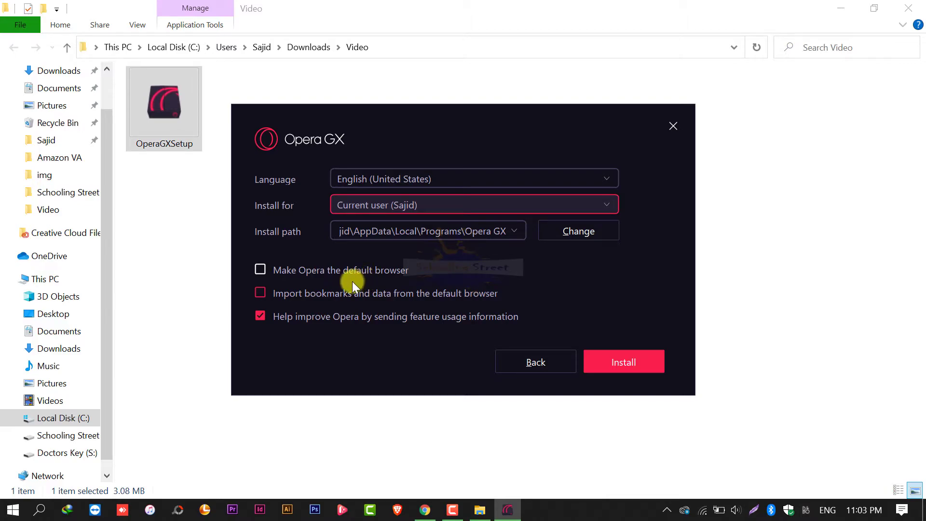
Leave Opera unset as the default browser, turn off sending feature usage information and start the installation.
{"action": "left_click", "coordinate": [301, 273]}
{"action": "left_click", "coordinate": [301, 273]}
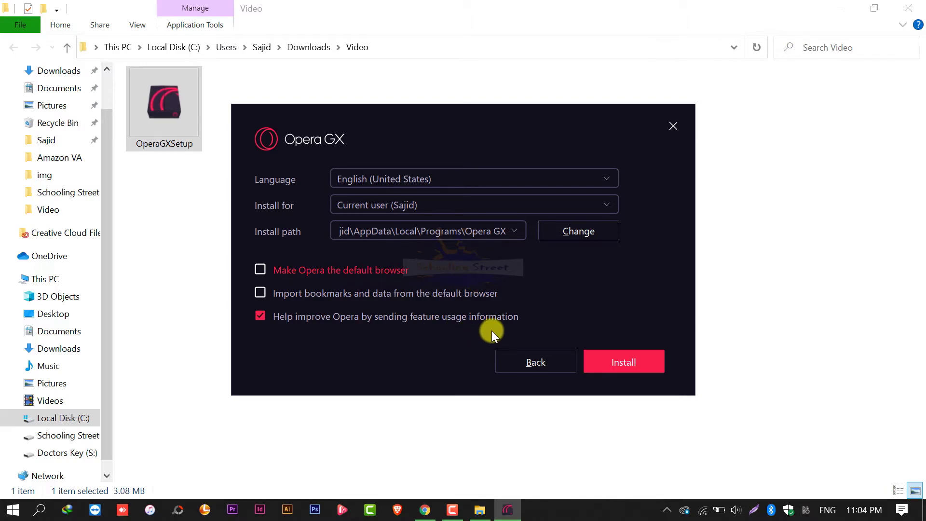
{"action": "left_click", "coordinate": [351, 315]}
{"action": "left_click", "coordinate": [351, 313]}
{"action": "left_click", "coordinate": [351, 314]}
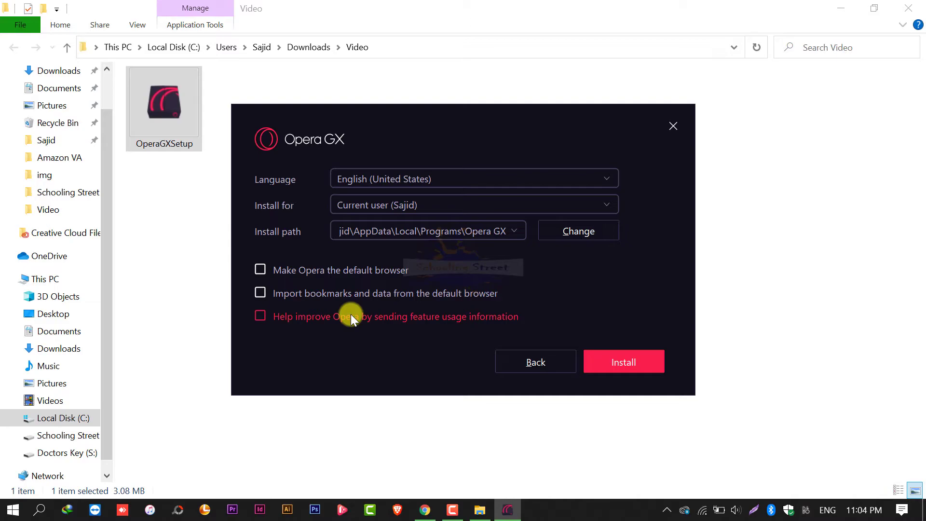
{"action": "left_click", "coordinate": [657, 360]}
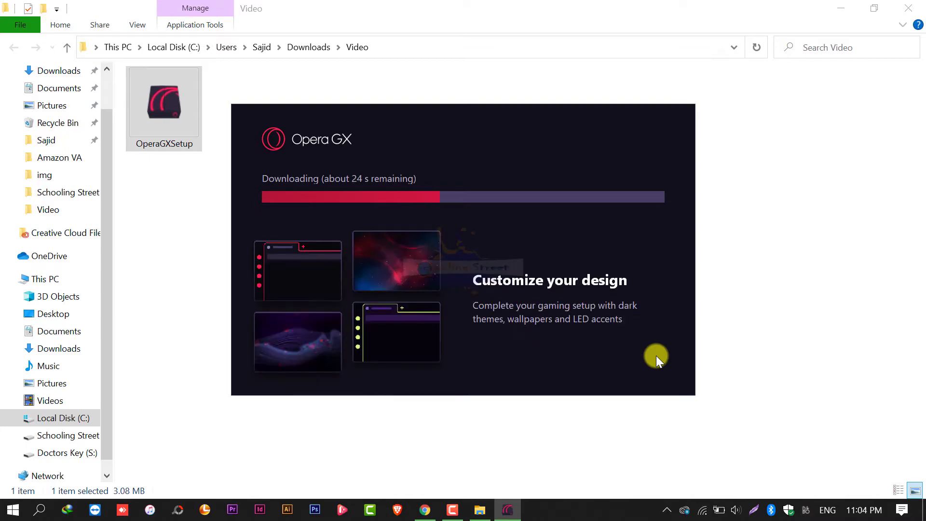
Close the folder window, then maximize the Opera GX window and allow it through the firewall on private networks.
{"action": "left_click", "coordinate": [918, 4]}
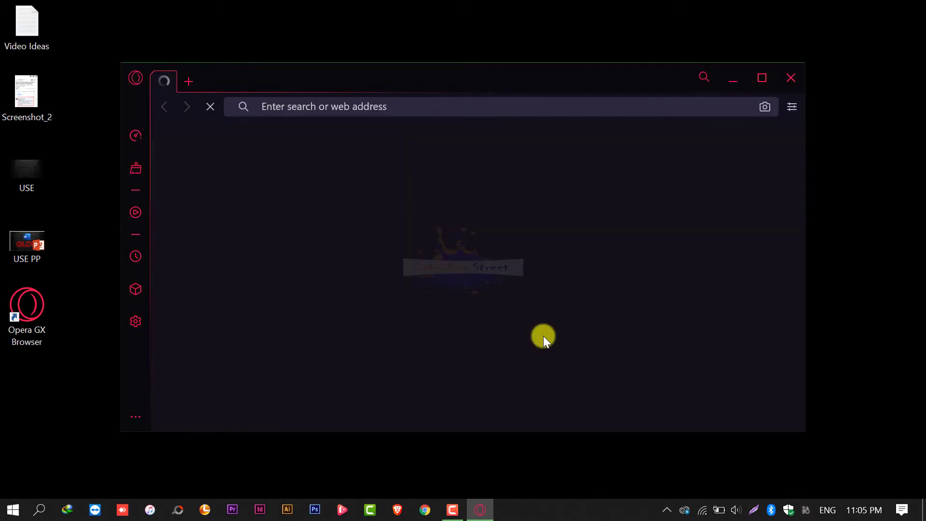
{"action": "left_click", "coordinate": [757, 82]}
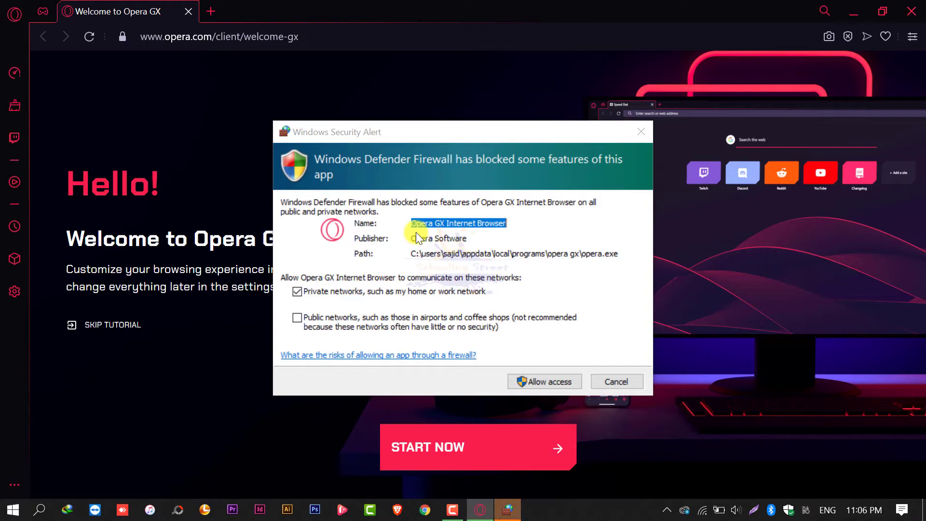
{"action": "left_click", "coordinate": [546, 378]}
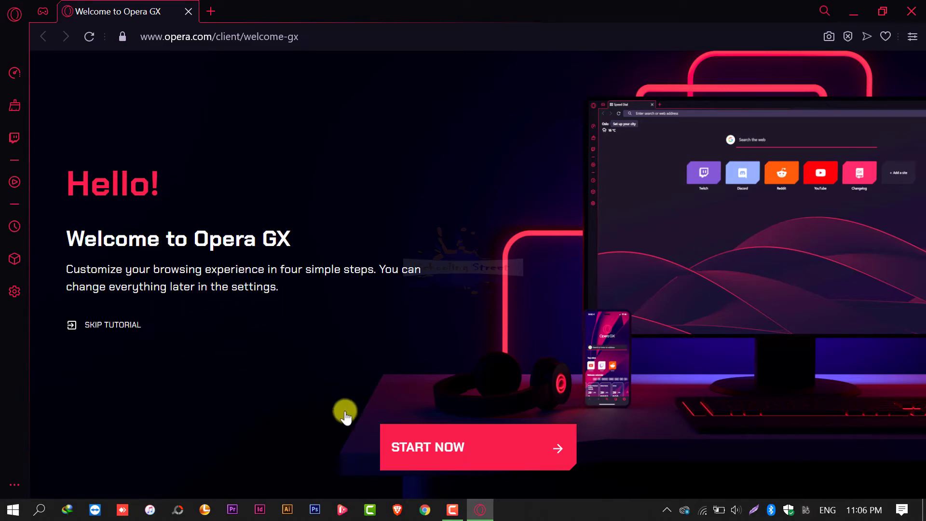
Start the welcome setup, try the Light and Auto modes and set the mode to Dark.
{"action": "left_click", "coordinate": [435, 455]}
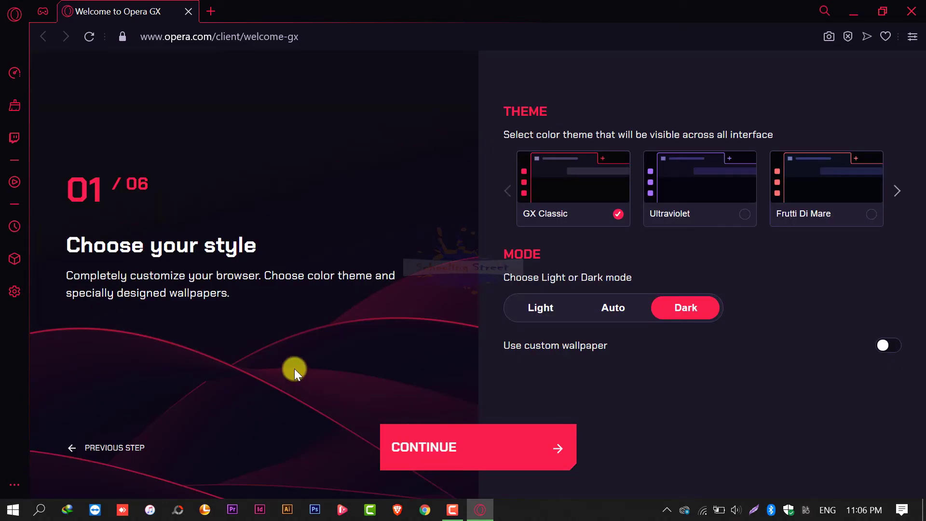
{"action": "left_click", "coordinate": [545, 314]}
{"action": "left_click", "coordinate": [621, 307]}
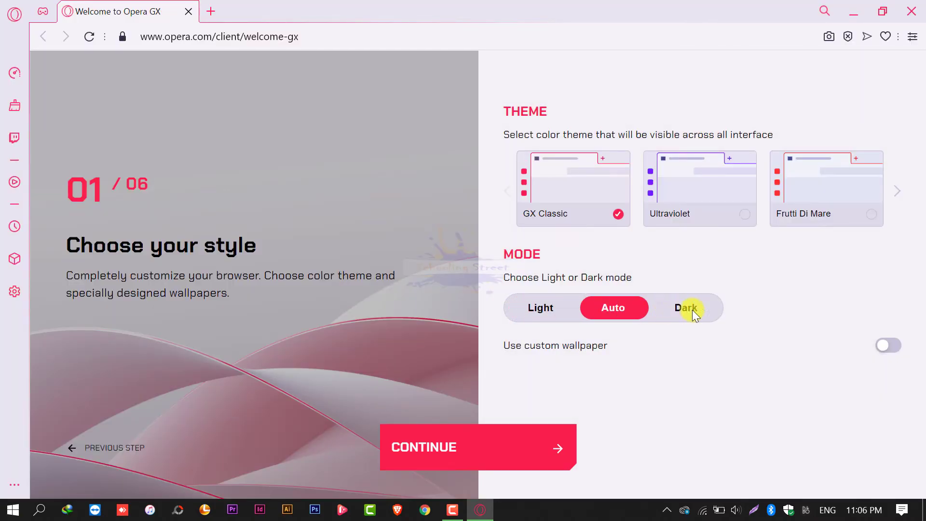
{"action": "left_click", "coordinate": [693, 310]}
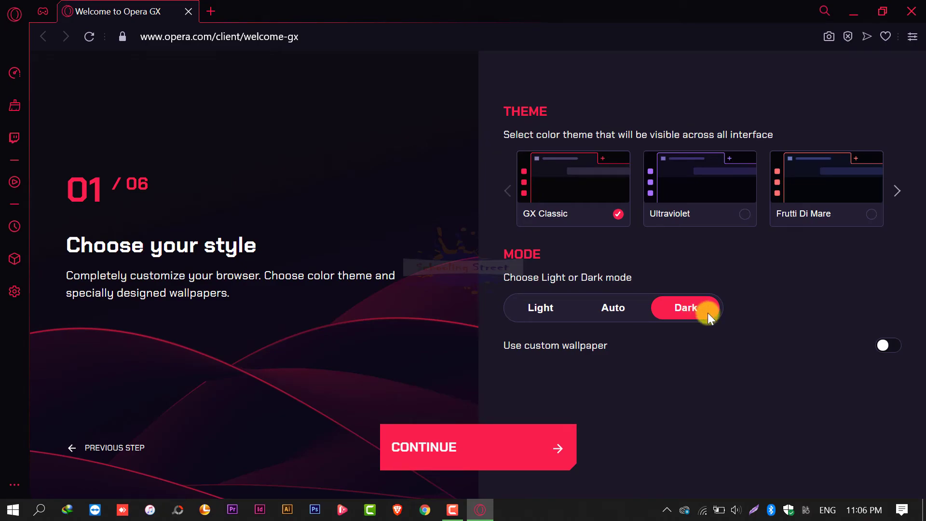
Turn on the custom wallpaper option, browse the offered wallpapers and continue to the inventory setup.
{"action": "left_click", "coordinate": [886, 351]}
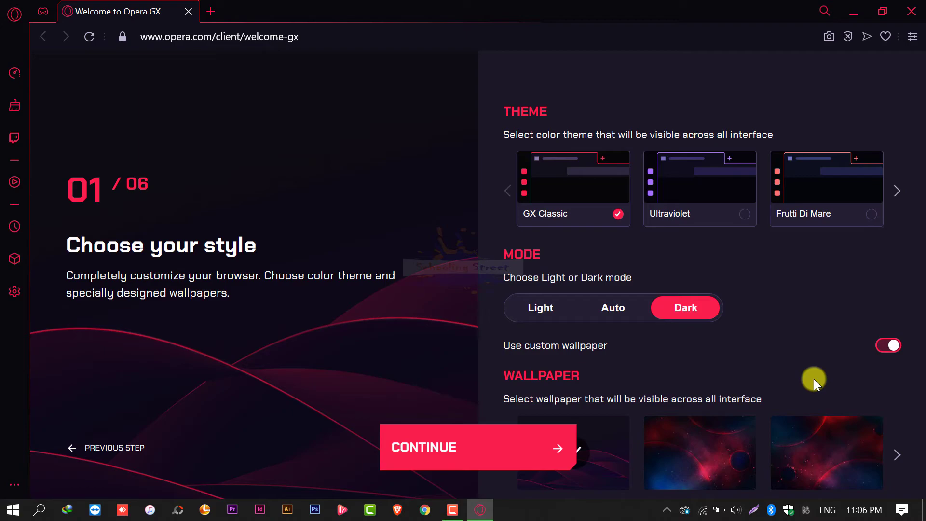
{"action": "left_click", "coordinate": [896, 458]}
{"action": "left_click", "coordinate": [896, 458]}
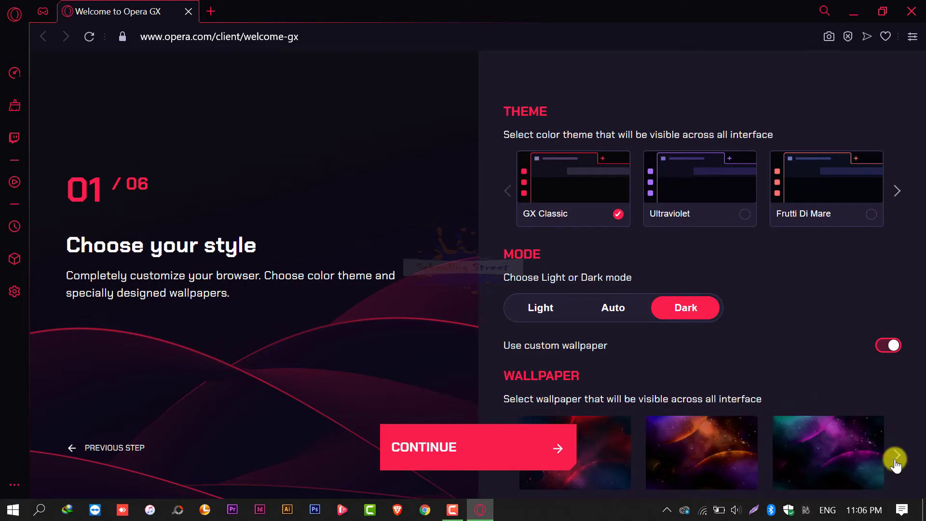
{"action": "left_click", "coordinate": [896, 458]}
{"action": "left_click", "coordinate": [896, 458]}
{"action": "left_click", "coordinate": [897, 458]}
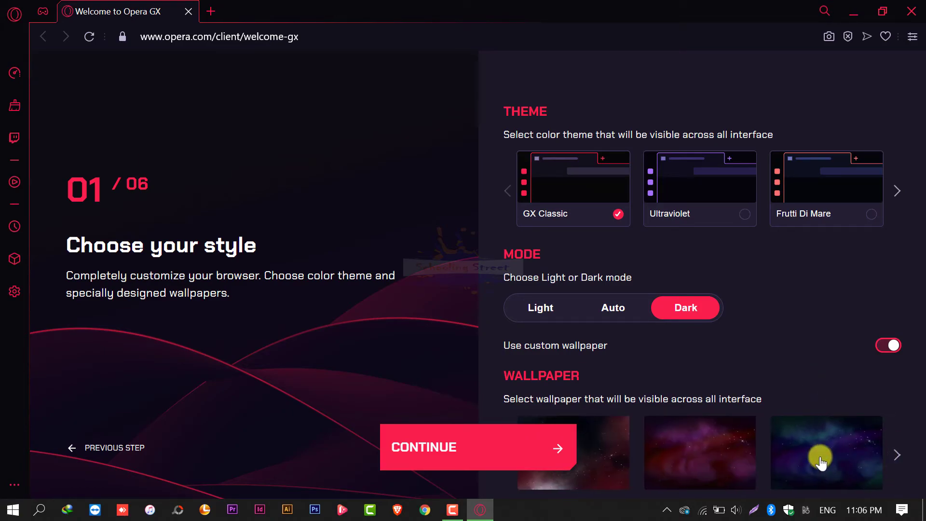
{"action": "left_click", "coordinate": [470, 450]}
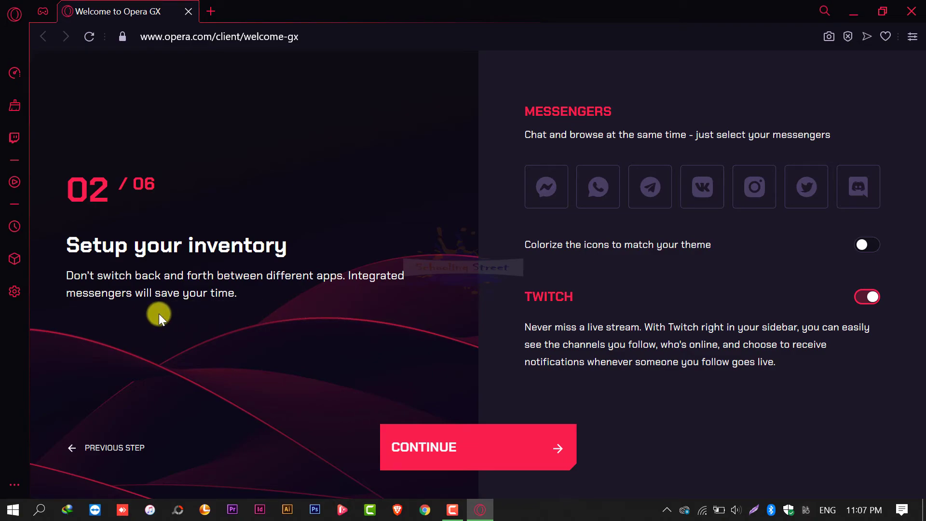
Turn off the Twitch integration and continue past the sound settings, keeping browser sounds on with Set #1.
{"action": "left_click", "coordinate": [871, 298]}
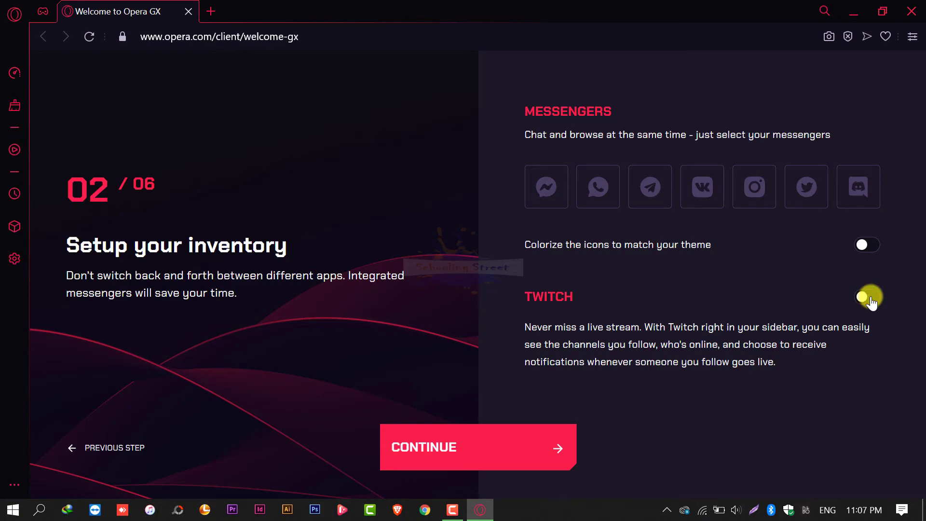
{"action": "left_click", "coordinate": [473, 448]}
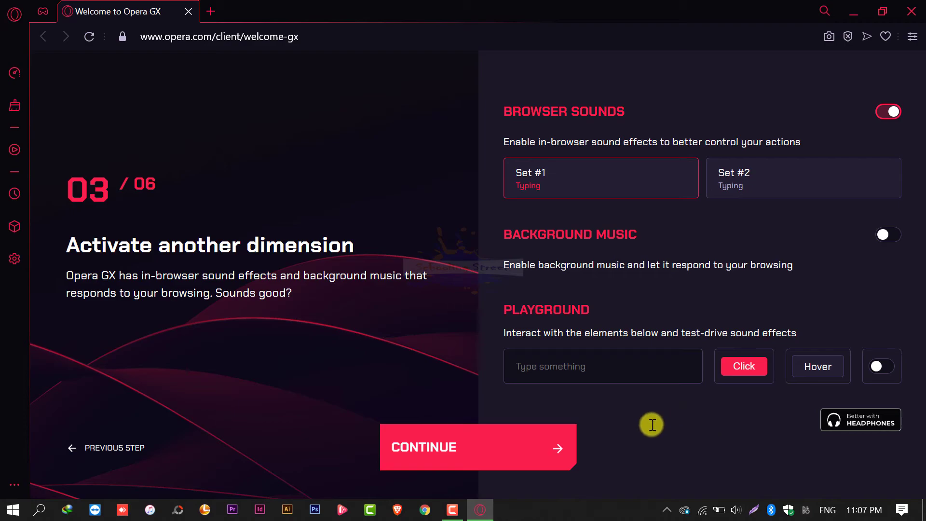
{"action": "left_click", "coordinate": [486, 450]}
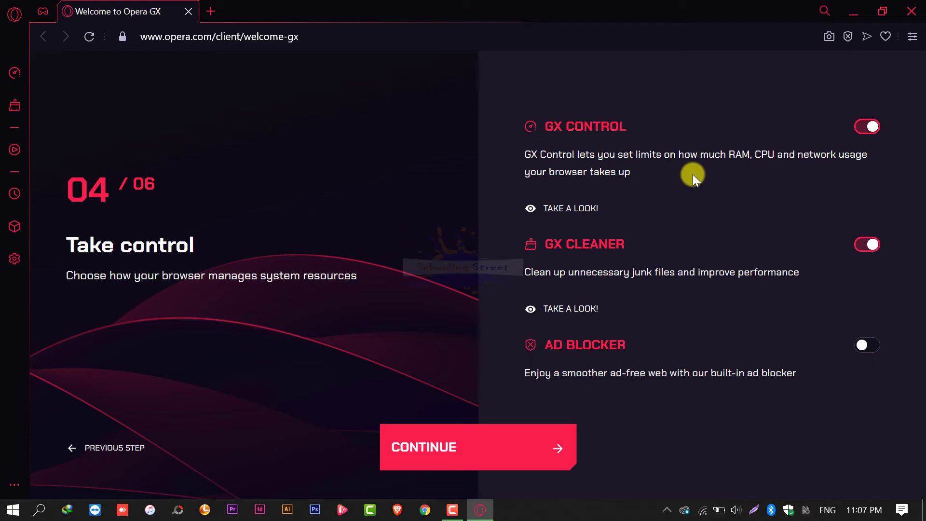
Turn off GX Control, and try the ad blocker before switching it off again.
{"action": "left_click", "coordinate": [864, 128]}
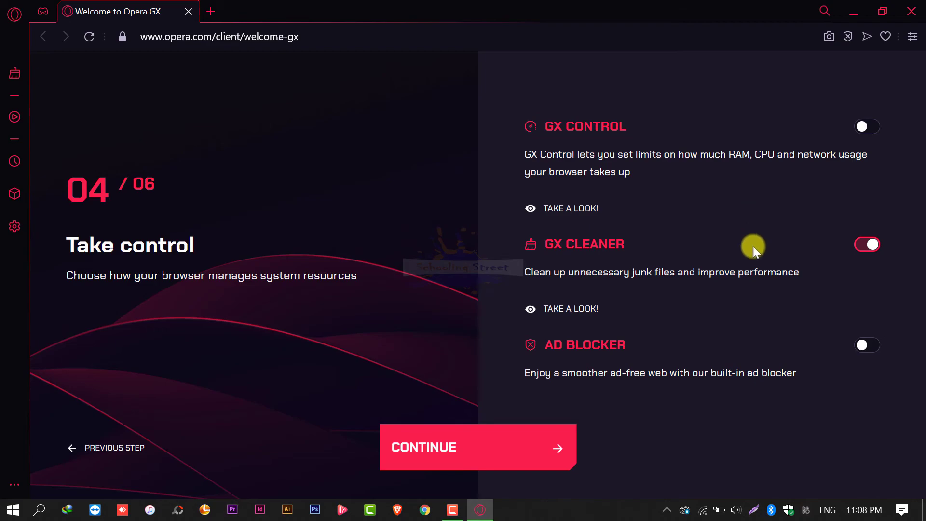
{"action": "left_click", "coordinate": [868, 345]}
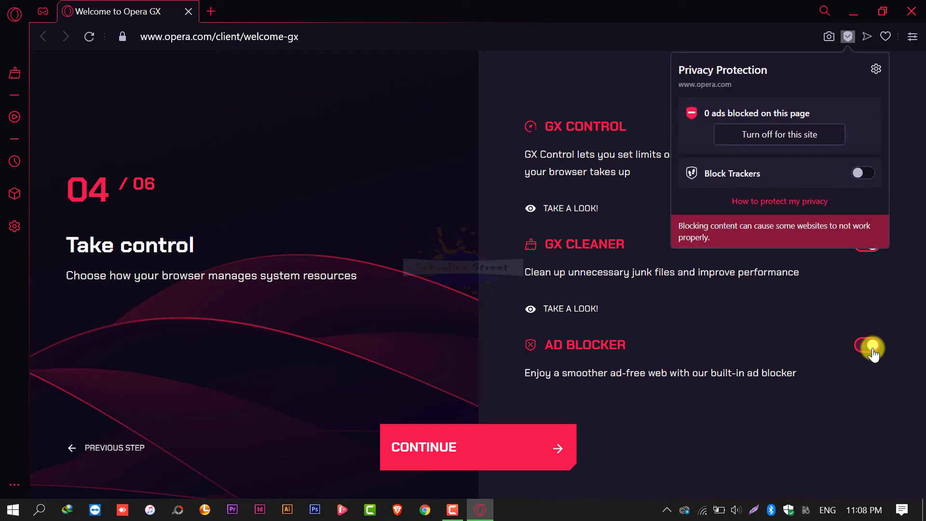
{"action": "left_click", "coordinate": [871, 346]}
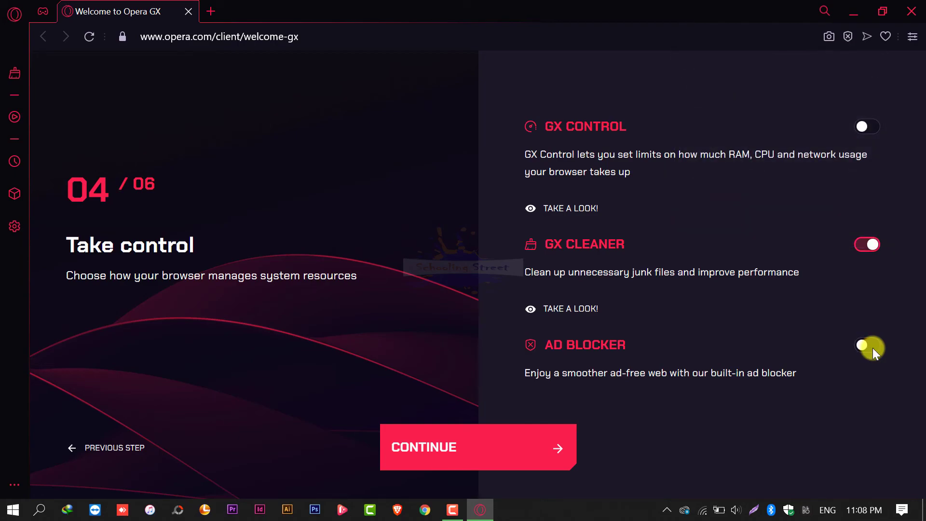
Continue past the resource control and mobile pages and finish the welcome setup.
{"action": "left_click", "coordinate": [491, 442]}
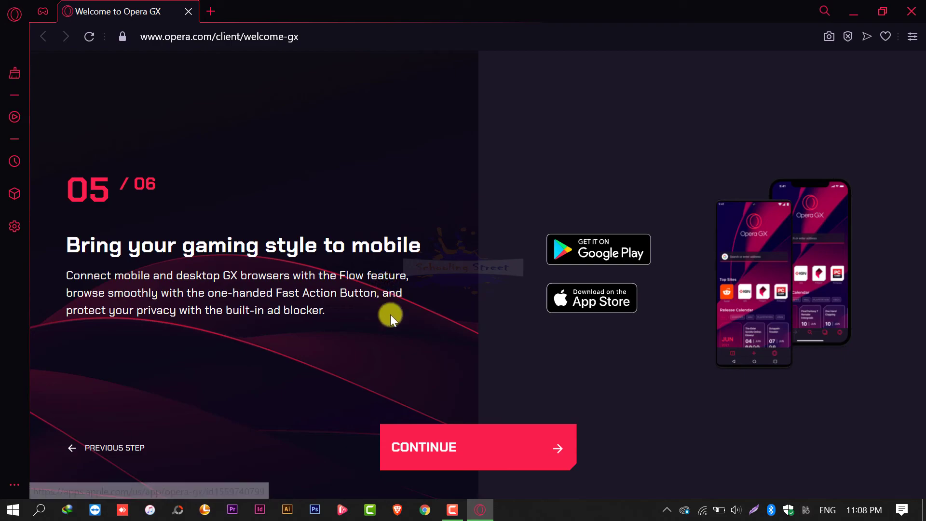
{"action": "left_click", "coordinate": [424, 466]}
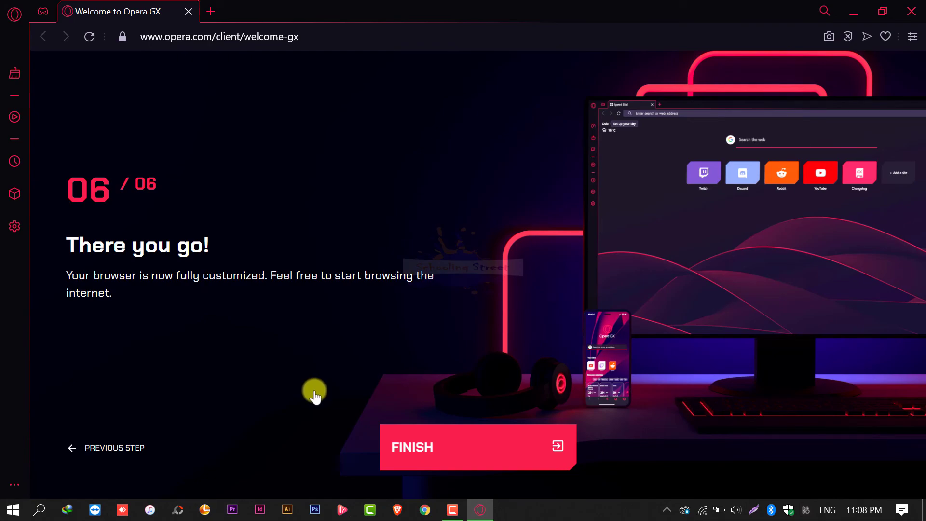
{"action": "left_click", "coordinate": [409, 445]}
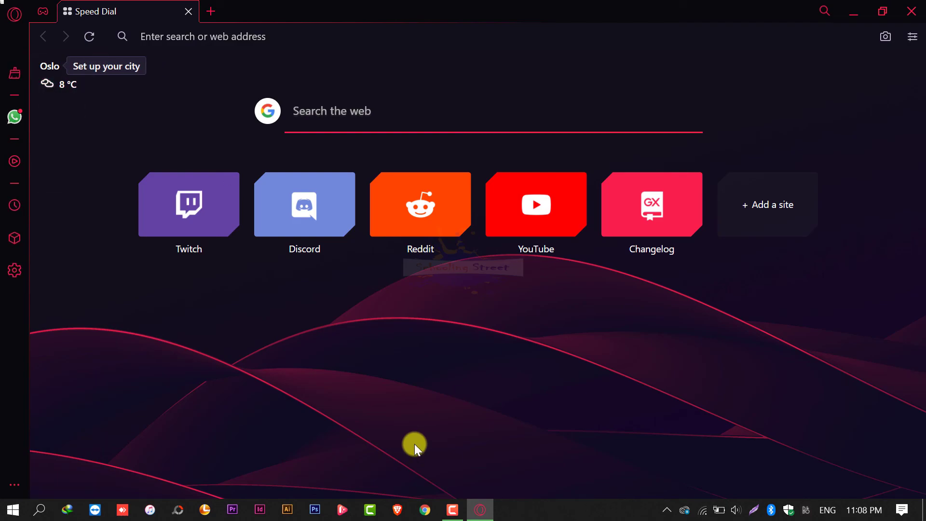
View the WhatsApp messenger panel, close it and try out the web search field on the start page.
{"action": "left_click", "coordinate": [13, 118]}
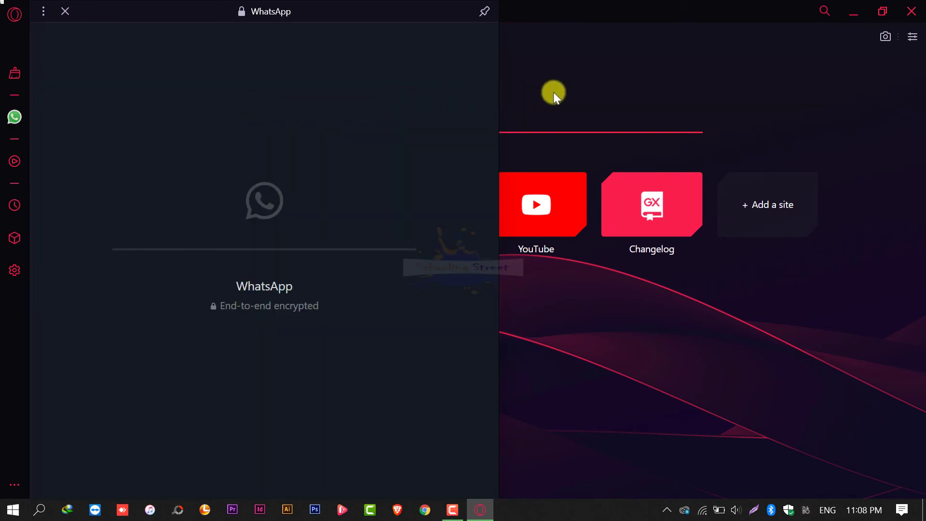
{"action": "left_click", "coordinate": [574, 91]}
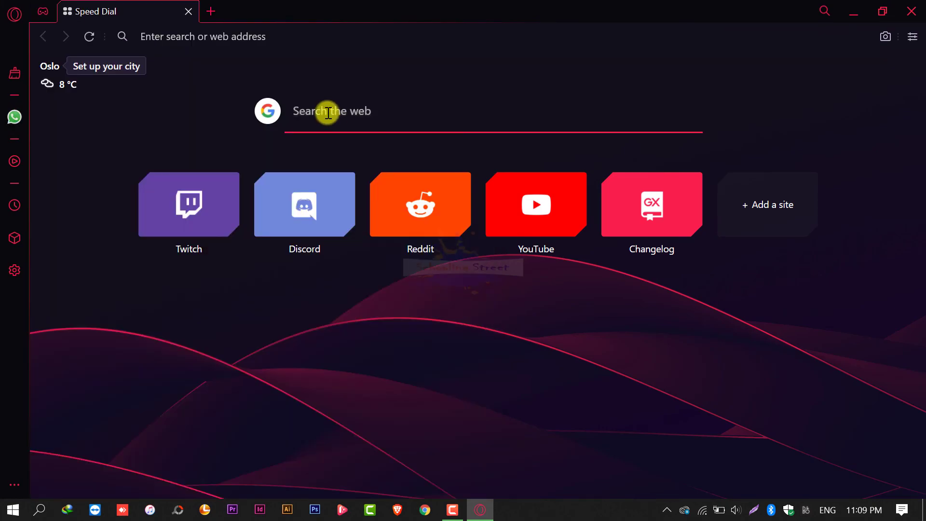
{"action": "left_click", "coordinate": [328, 113]}
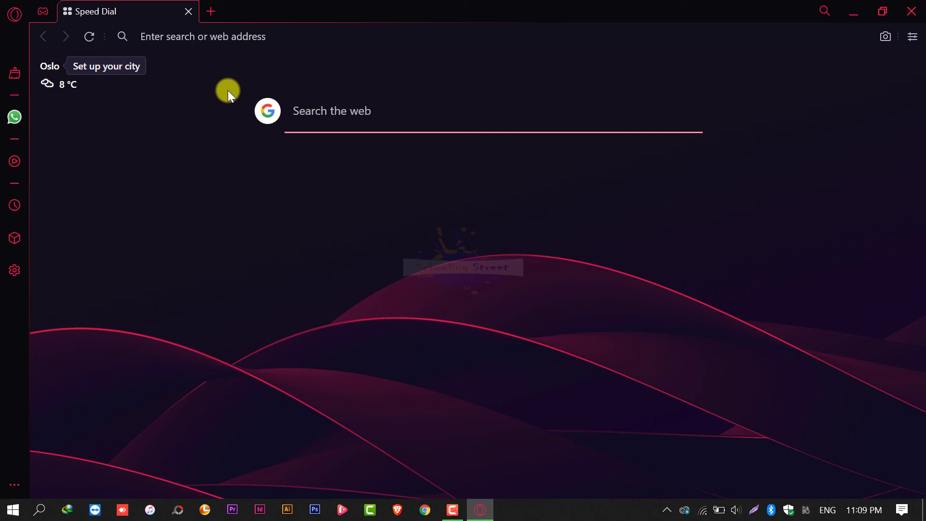
{"action": "left_click", "coordinate": [918, 45]}
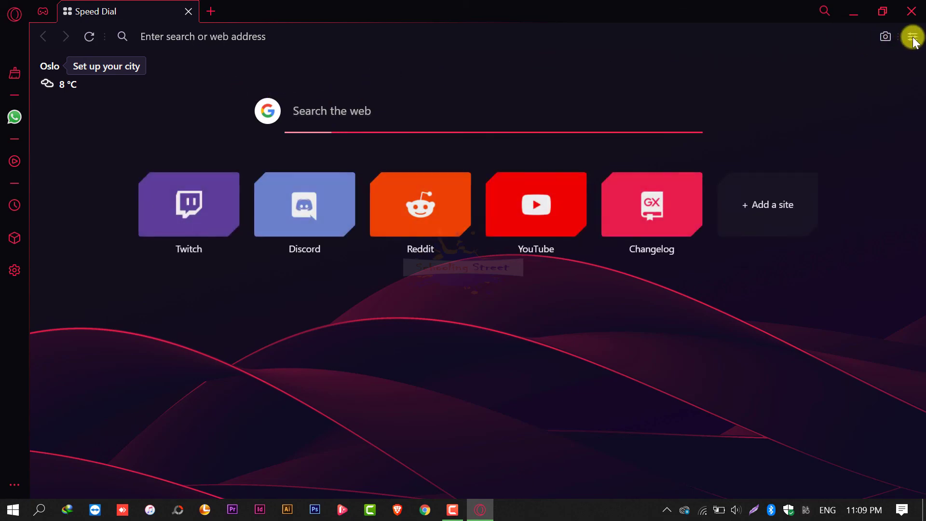